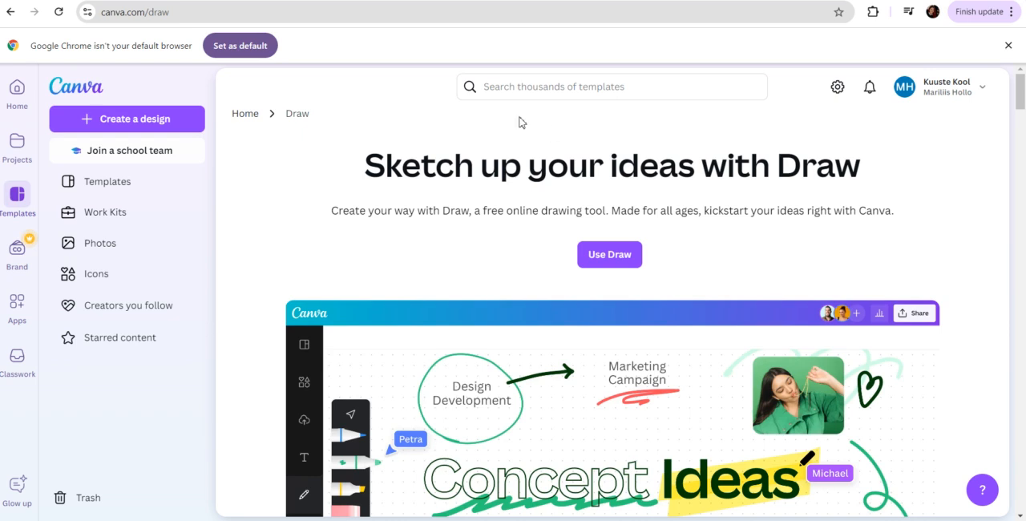
Start a new blank drawing whiteboard from the canva.com/draw page
drag(104, 16, 179, 26)
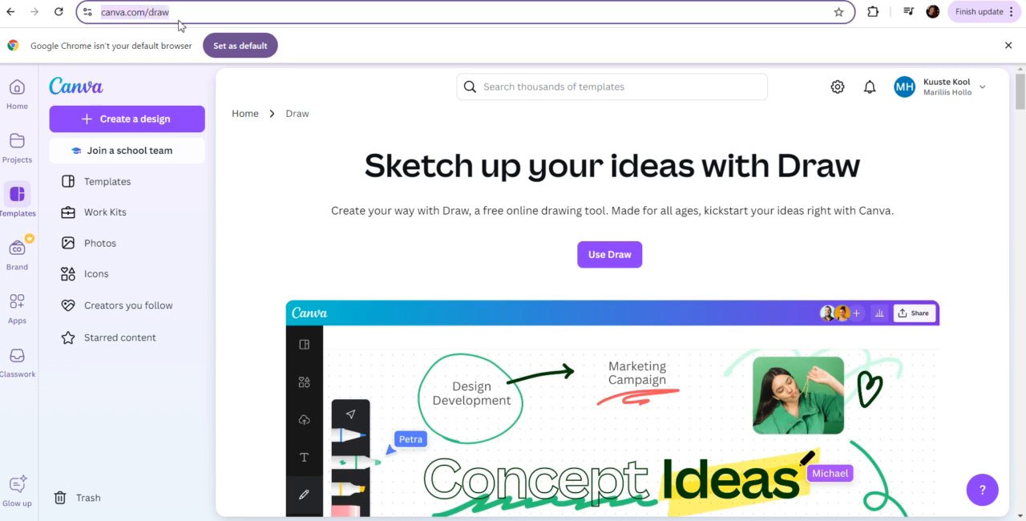
click(483, 256)
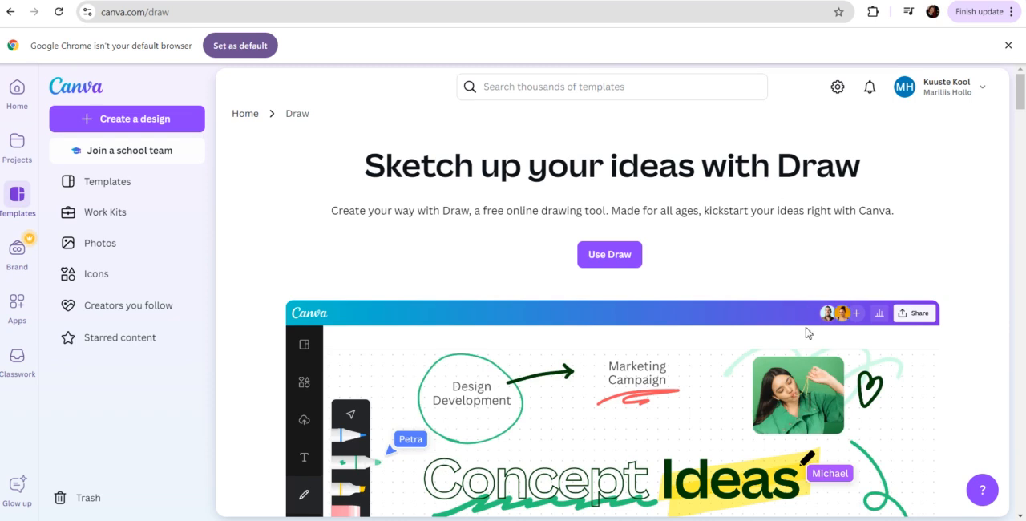
click(641, 262)
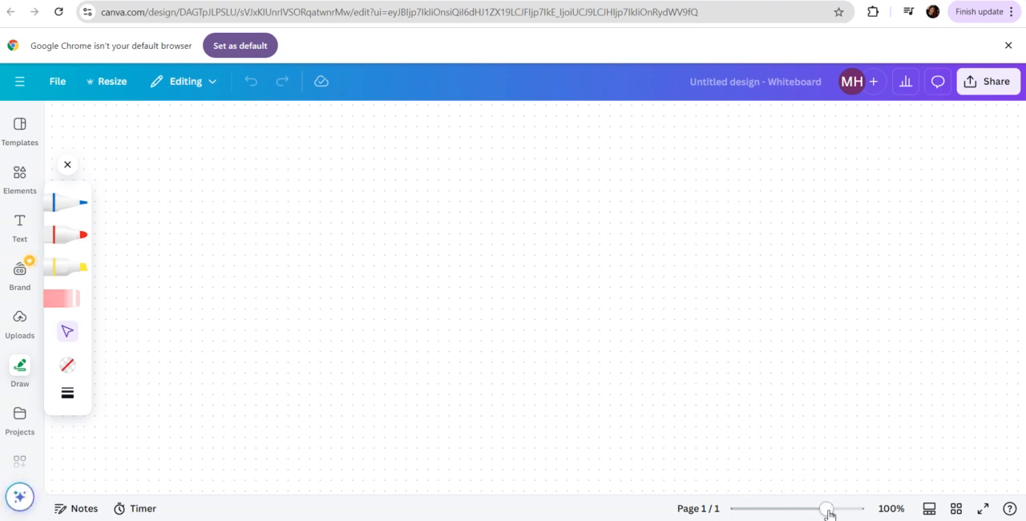
drag(826, 510, 813, 510)
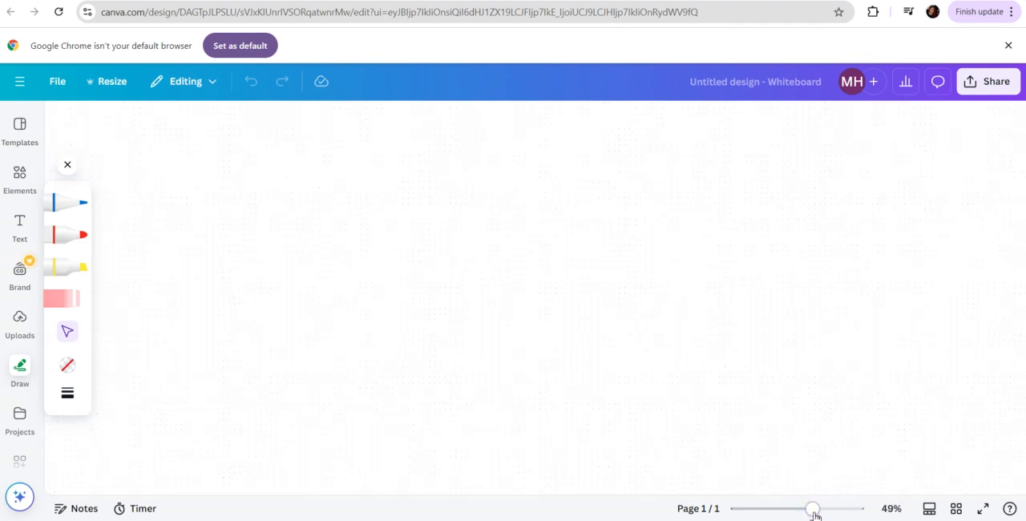
mouse_move(815, 515)
mouse_down()
mouse_move(837, 517)
mouse_move(824, 517)
mouse_up()
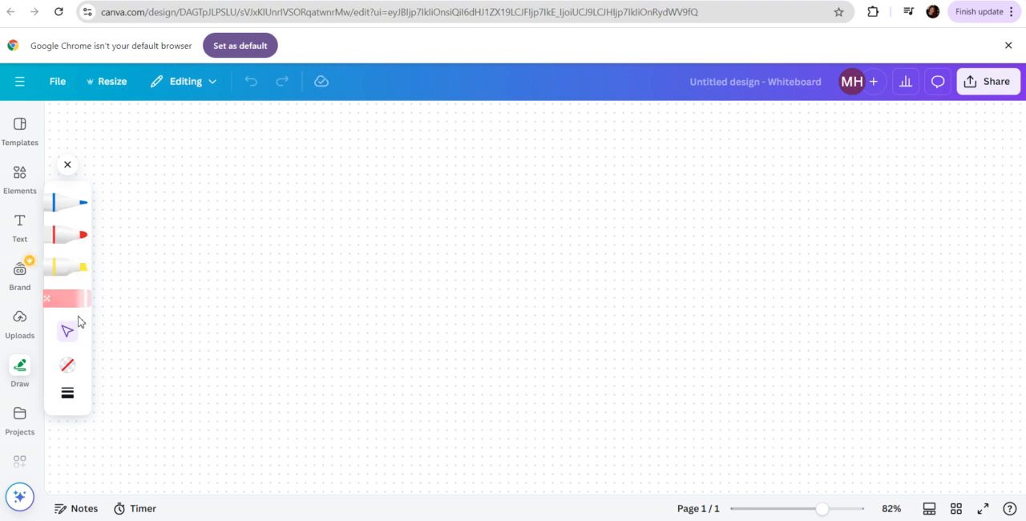
Try out the stroke settings with a weight of 37 and a transparency of 41 while no pen is selected
click(69, 368)
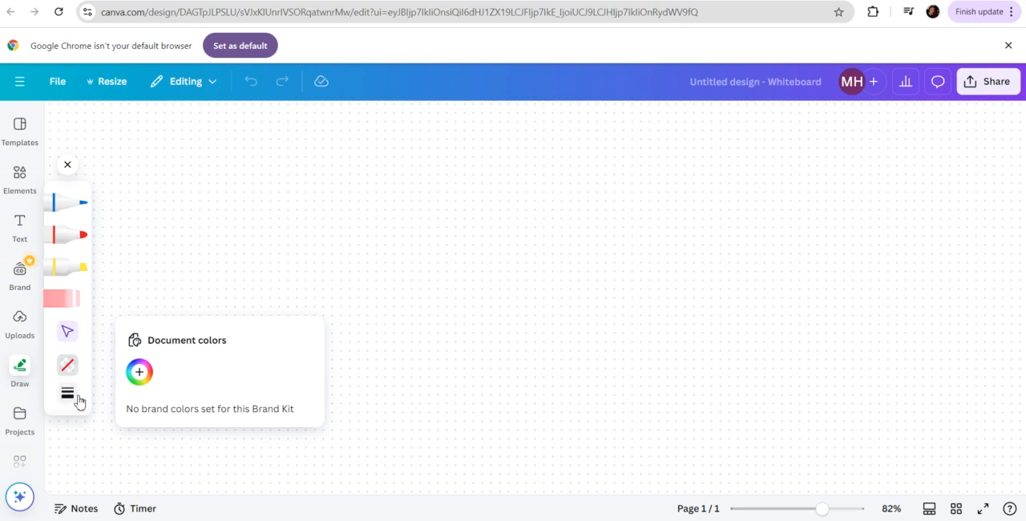
click(69, 394)
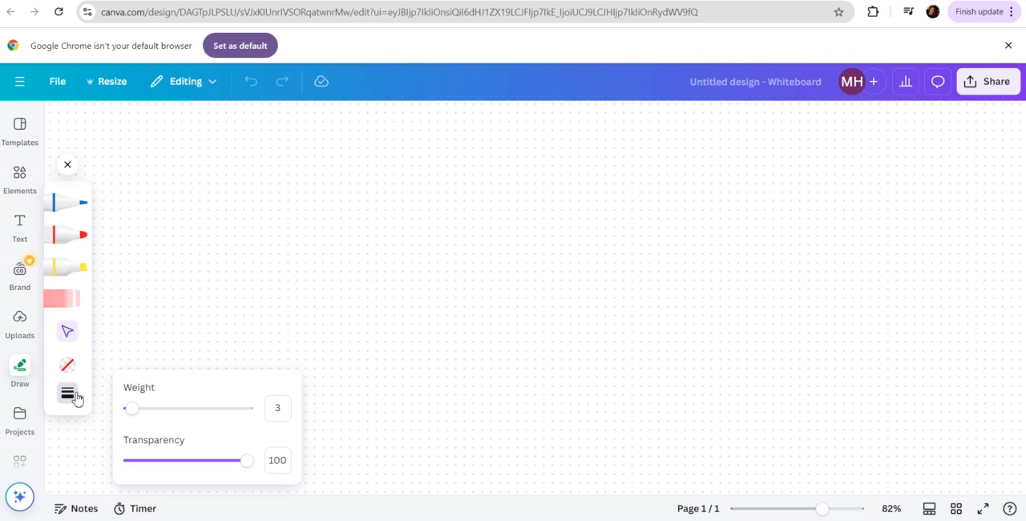
drag(134, 409, 173, 420)
drag(245, 462, 178, 461)
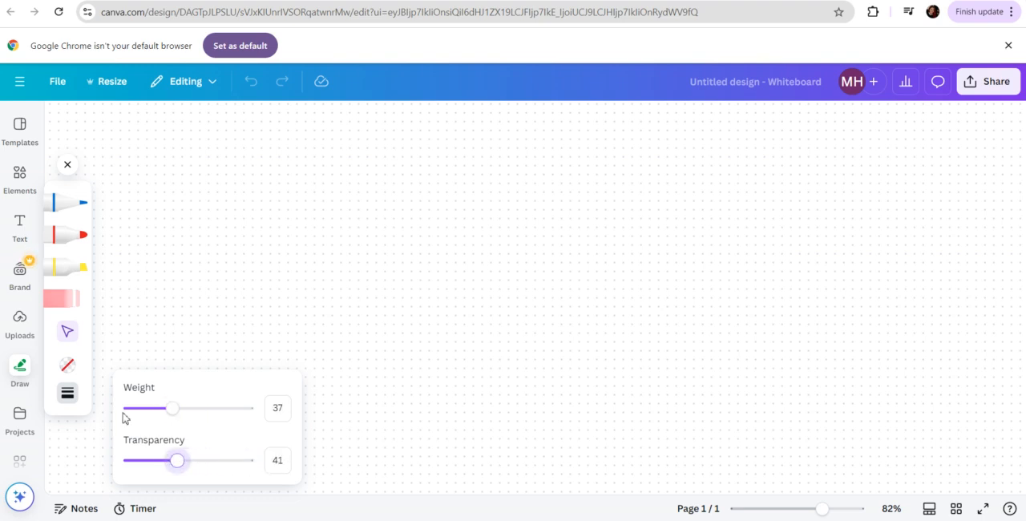
click(85, 345)
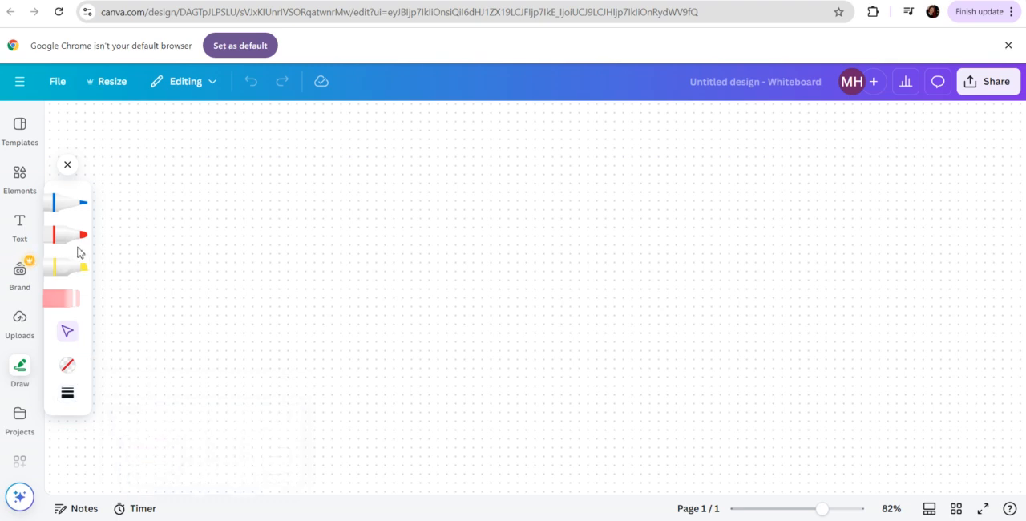
Paint solid green rolling hills across the lower part of the whiteboard with the marker at a weight of 93
click(67, 243)
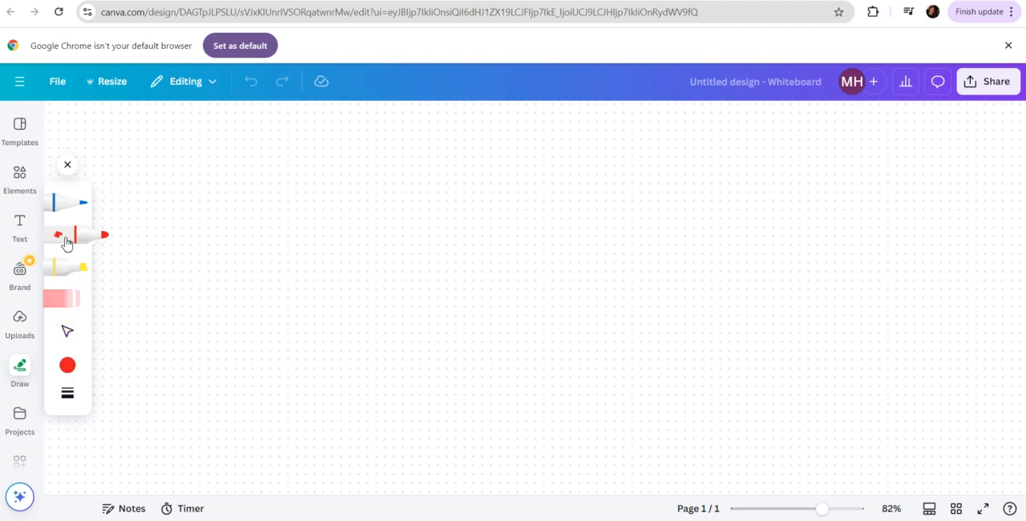
click(68, 367)
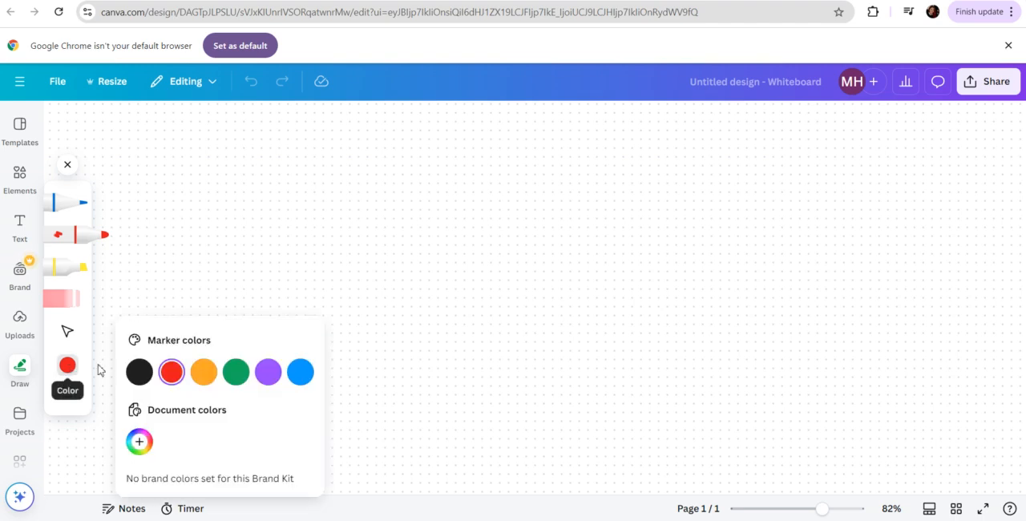
click(236, 373)
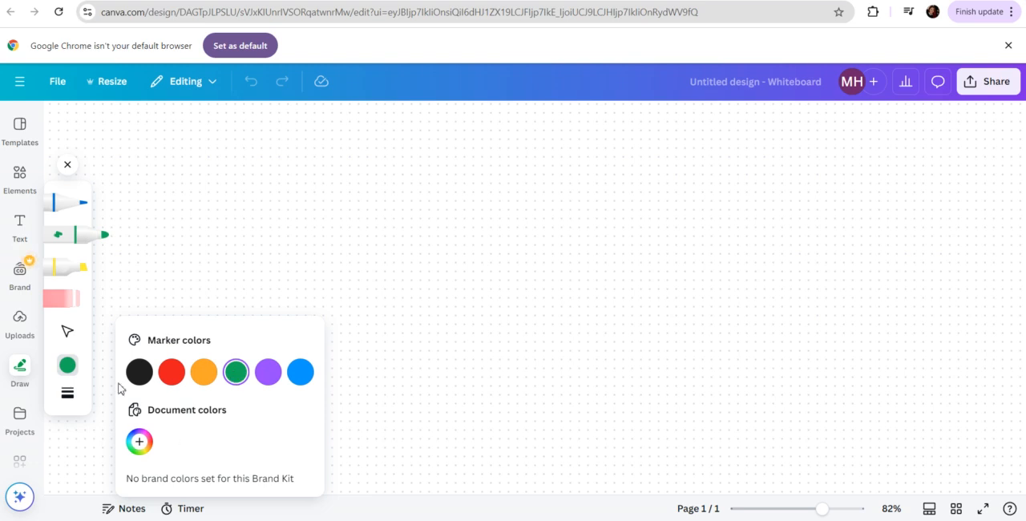
click(70, 394)
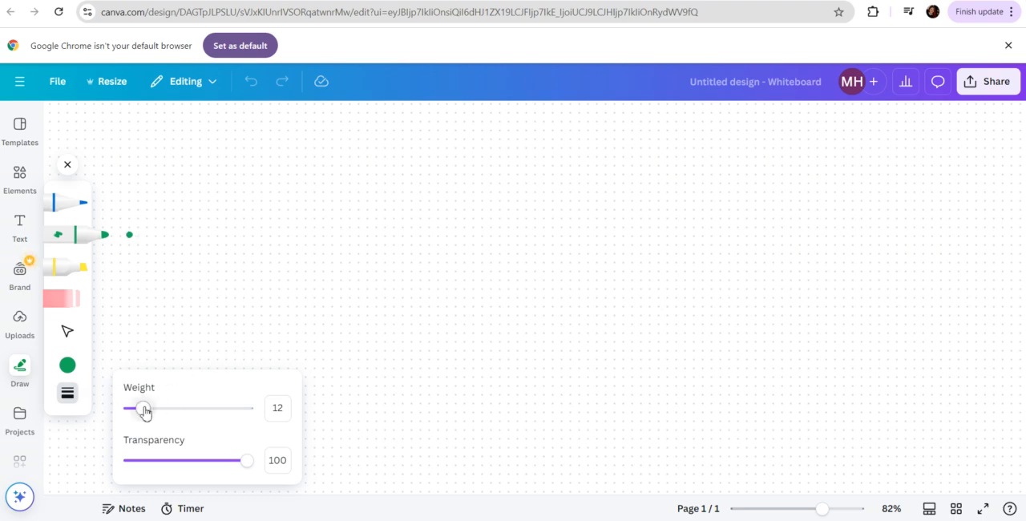
drag(145, 412, 242, 422)
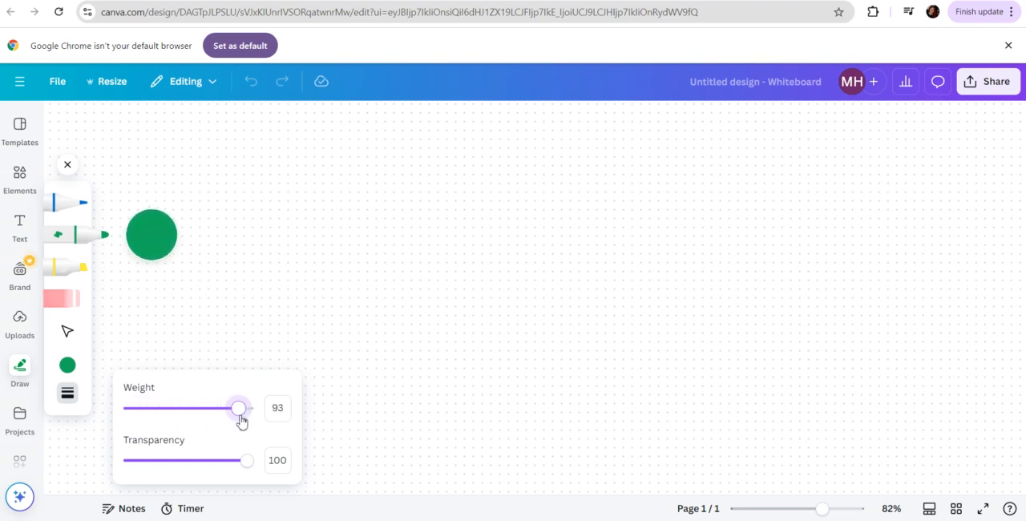
click(81, 412)
mouse_move(60, 453)
mouse_down()
mouse_move(468, 393)
mouse_move(576, 420)
mouse_move(750, 434)
mouse_move(881, 428)
mouse_move(1001, 461)
mouse_move(1024, 479)
mouse_move(815, 475)
mouse_move(717, 456)
mouse_move(290, 426)
mouse_move(263, 450)
mouse_move(64, 482)
mouse_move(413, 461)
mouse_move(491, 475)
mouse_move(698, 469)
mouse_move(842, 489)
mouse_move(641, 507)
mouse_move(445, 488)
mouse_move(165, 484)
mouse_up()
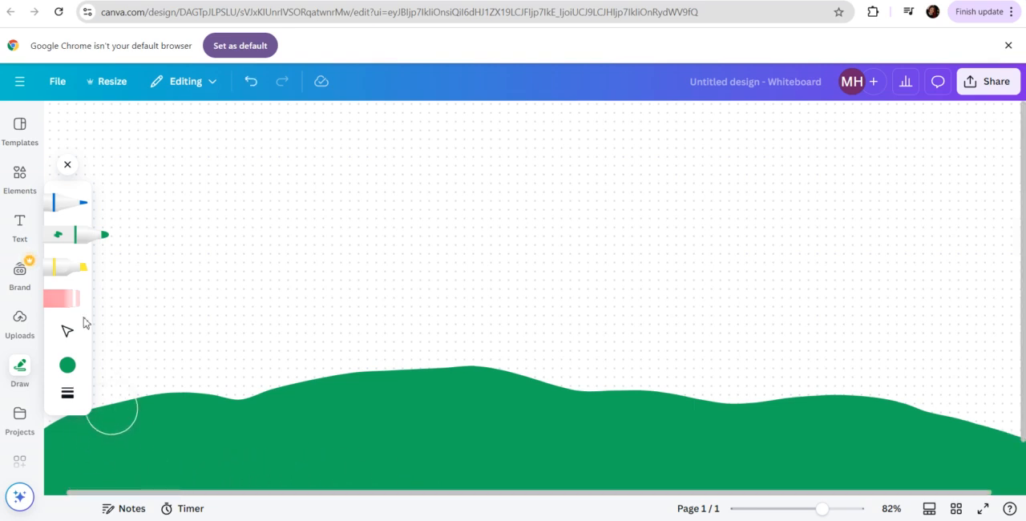
Sample a custom bright yellow for the marker with the eyedropper and paint a filled half sun on the crest of the green hills
click(85, 243)
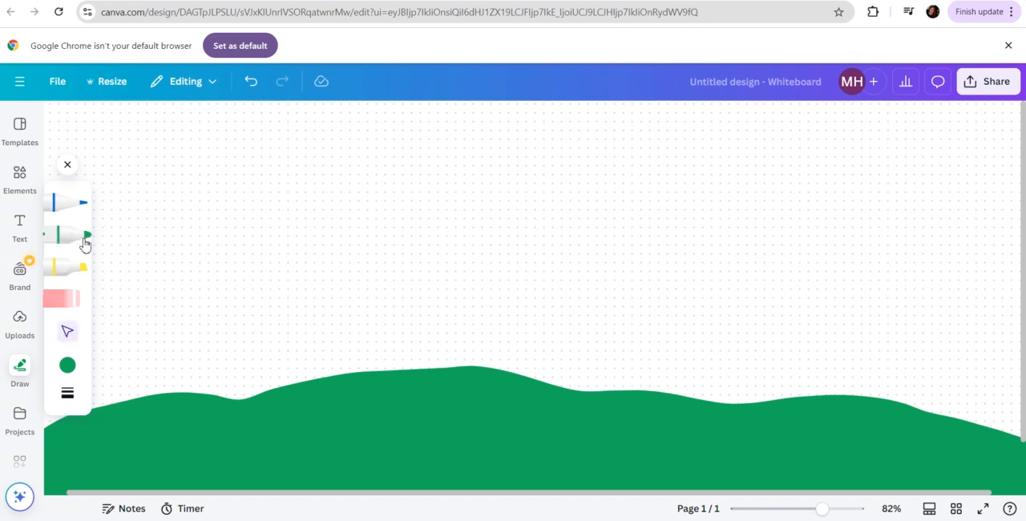
click(64, 234)
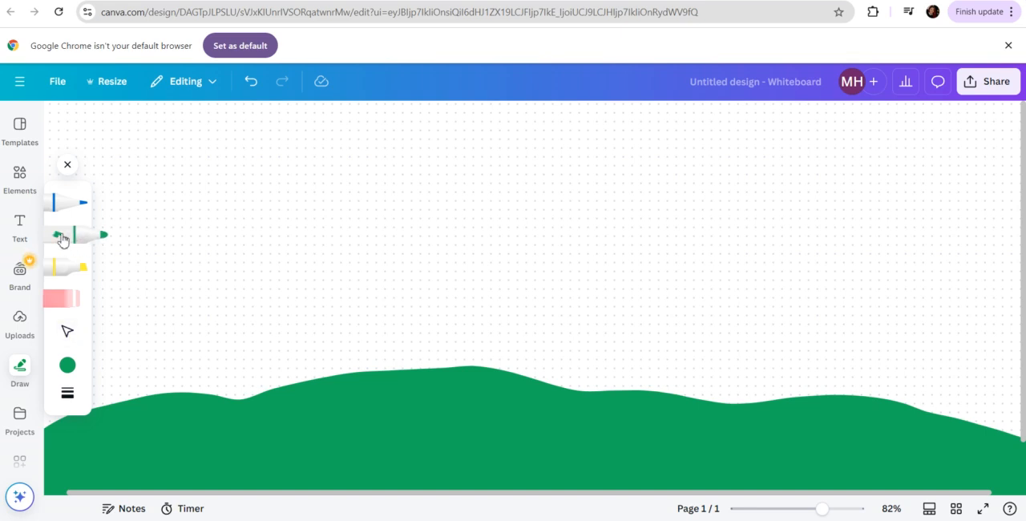
click(69, 364)
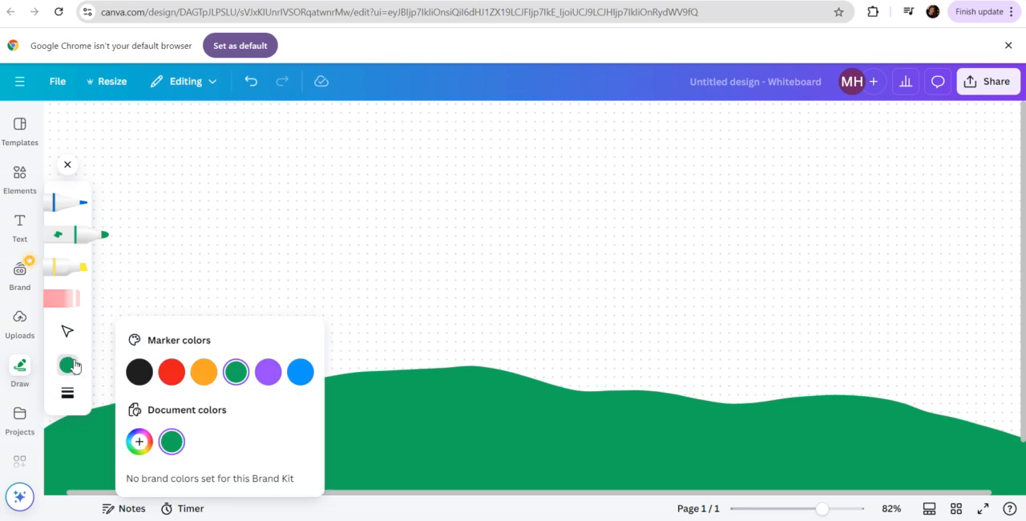
click(139, 442)
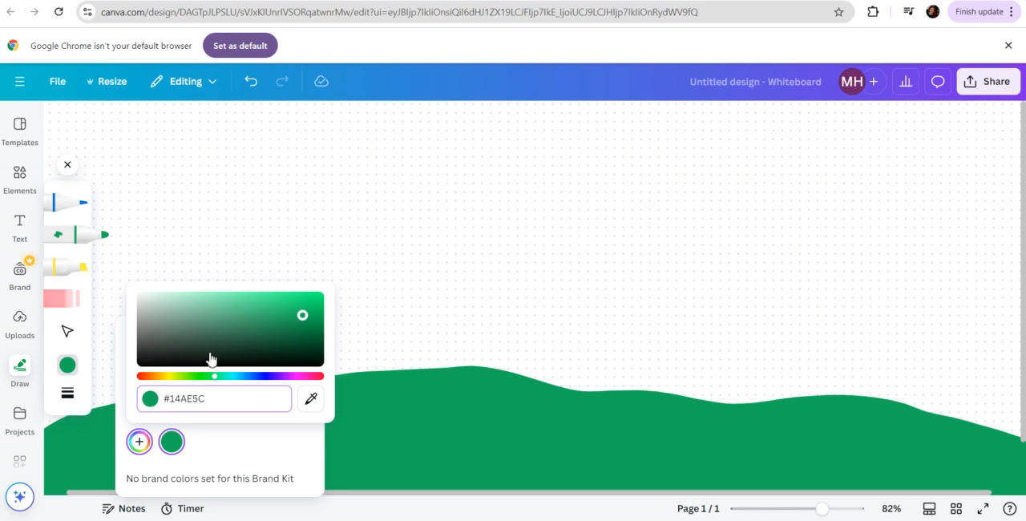
click(239, 447)
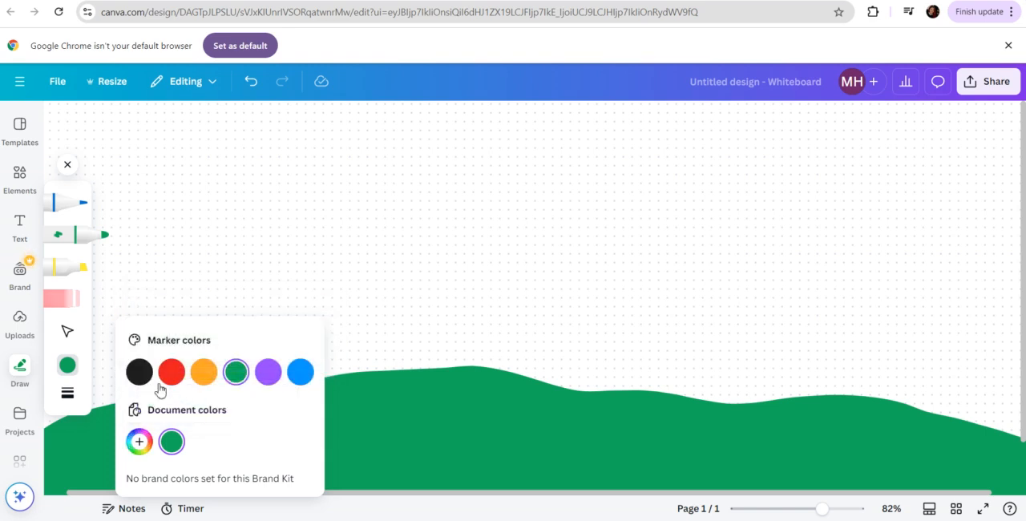
click(137, 443)
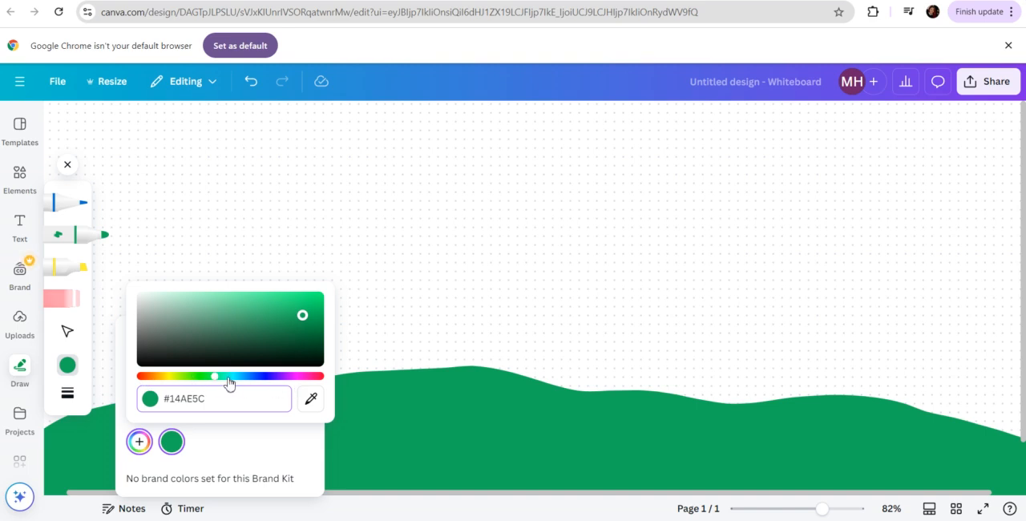
drag(214, 382, 170, 382)
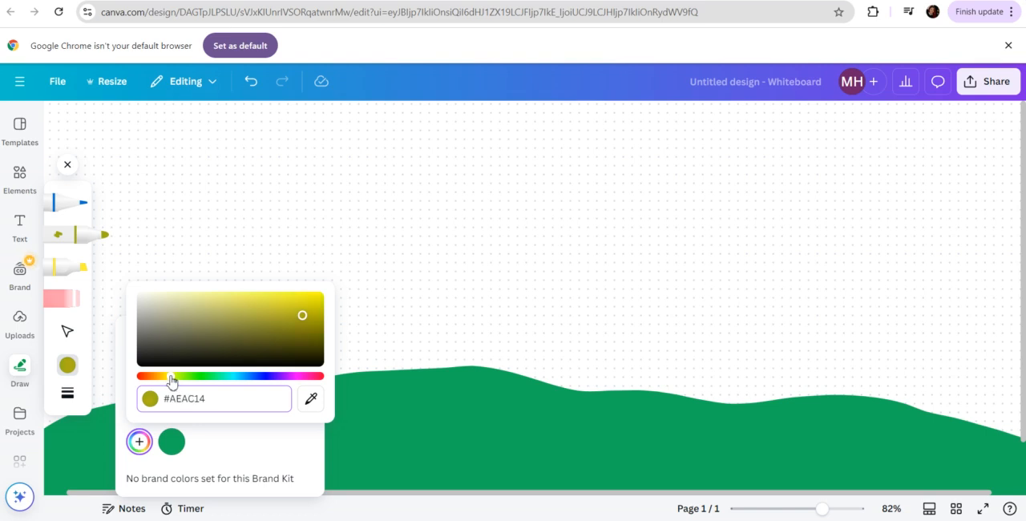
click(311, 399)
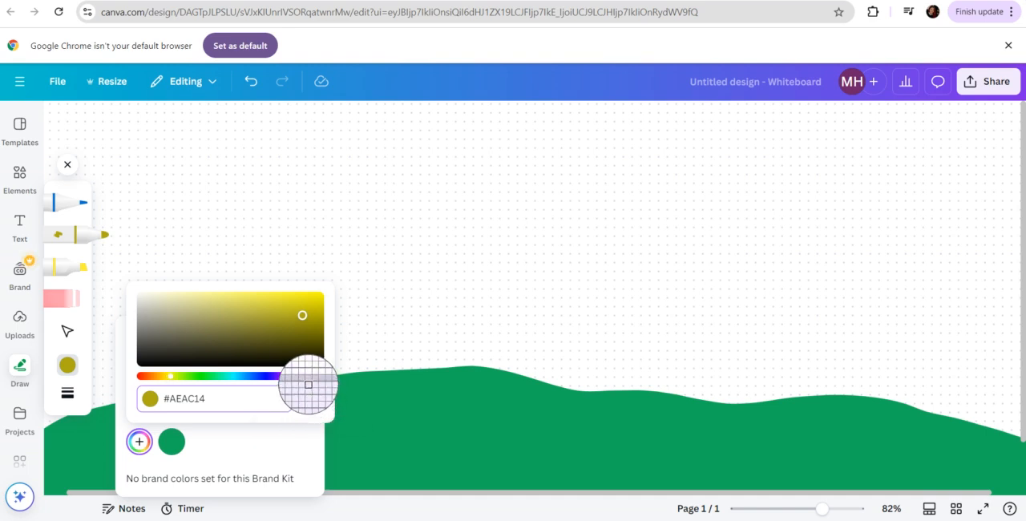
click(296, 297)
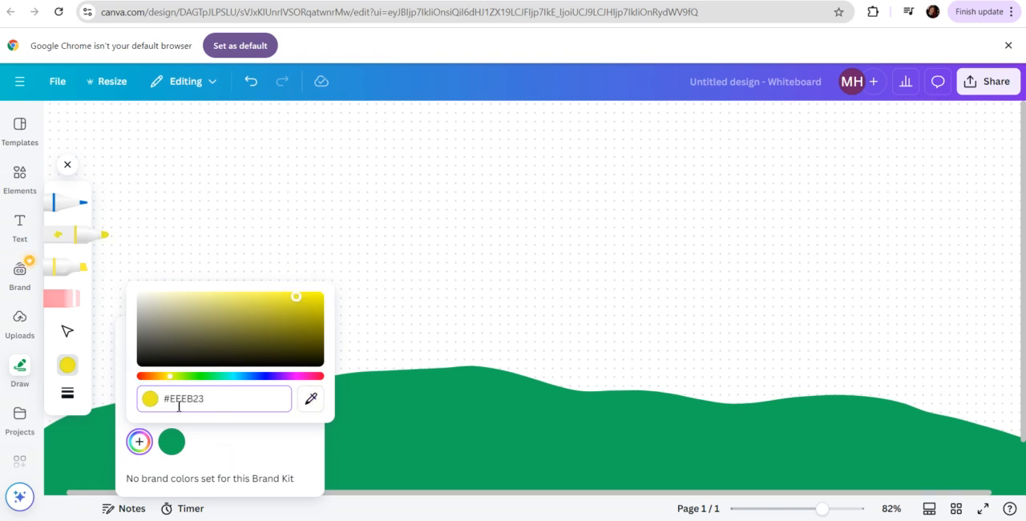
click(222, 450)
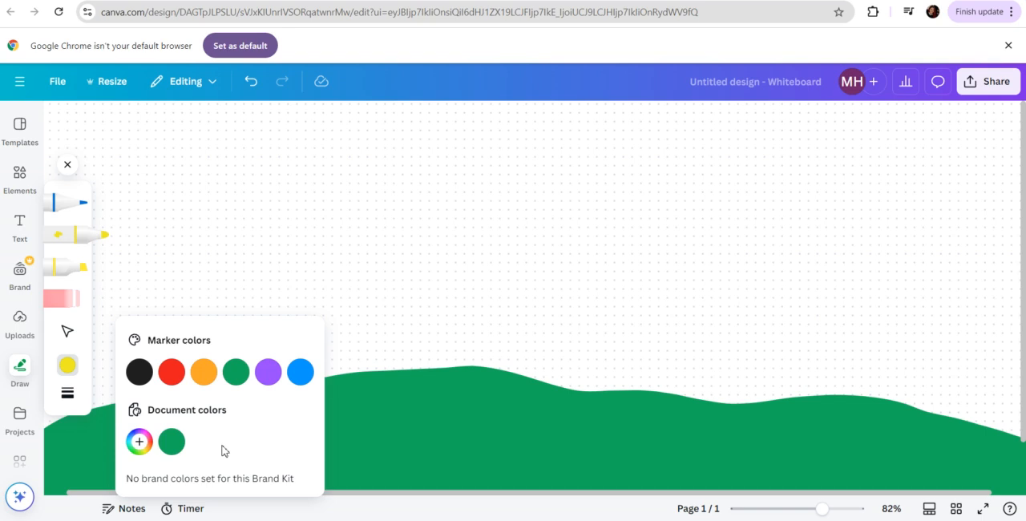
click(378, 358)
mouse_move(387, 355)
mouse_down()
mouse_move(404, 328)
mouse_move(458, 324)
mouse_move(534, 341)
mouse_move(575, 373)
mouse_move(473, 348)
mouse_move(393, 353)
mouse_up()
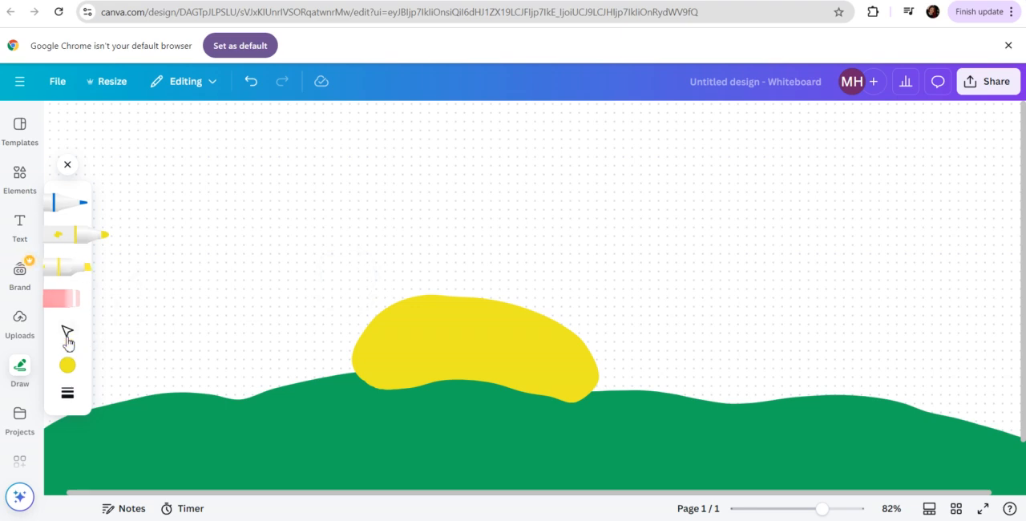
Paint a wide orange glow arching around the yellow sun with the marker at a transparency of 56
click(67, 365)
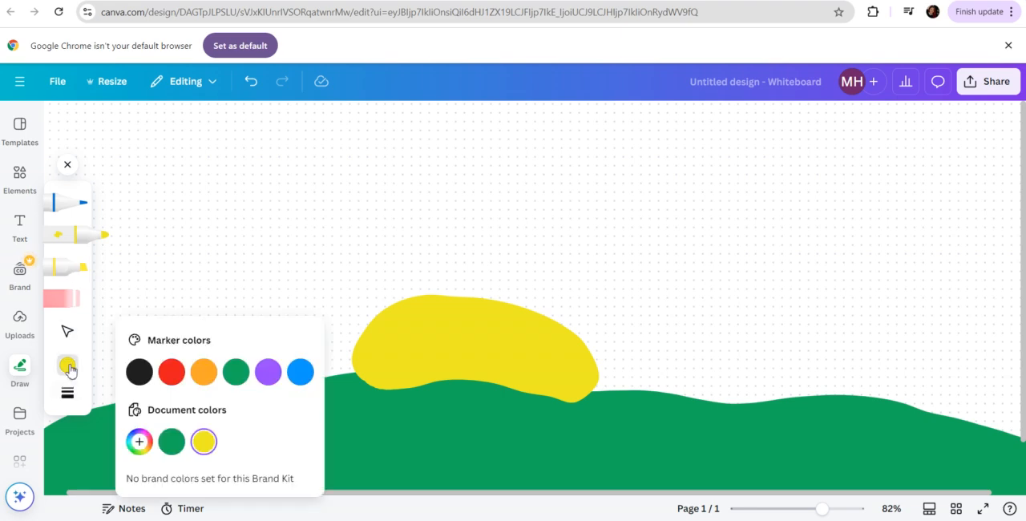
click(205, 380)
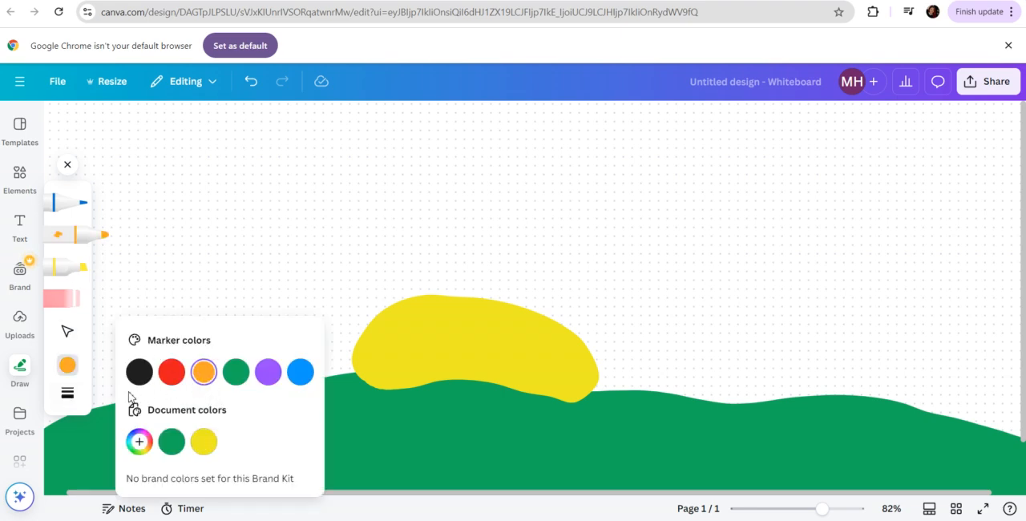
click(67, 393)
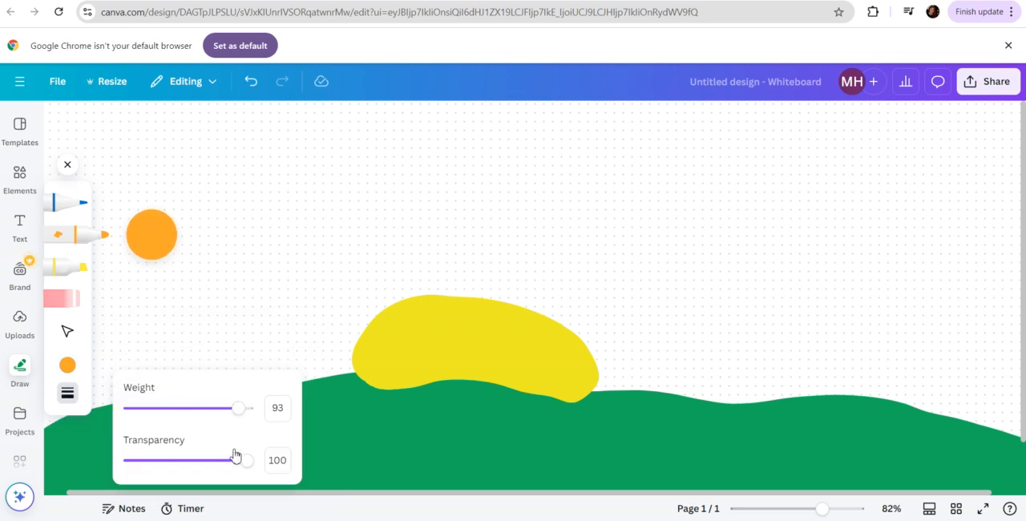
drag(248, 467, 197, 466)
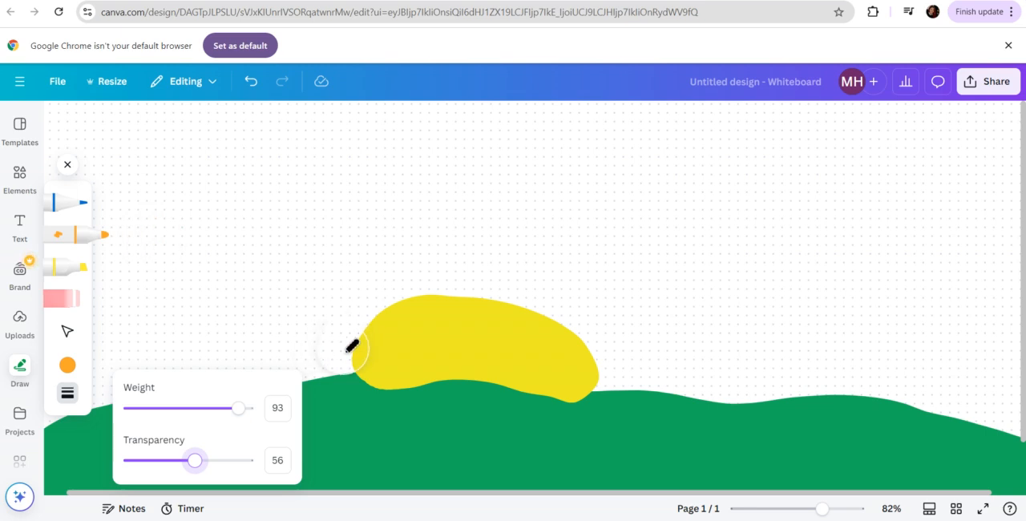
mouse_move(351, 346)
mouse_down()
mouse_move(415, 306)
mouse_move(492, 296)
mouse_move(595, 330)
mouse_move(627, 370)
mouse_move(632, 350)
mouse_move(600, 306)
mouse_move(519, 272)
mouse_move(385, 292)
mouse_move(302, 365)
mouse_move(294, 347)
mouse_move(421, 263)
mouse_move(491, 241)
mouse_move(572, 260)
mouse_move(652, 308)
mouse_move(675, 334)
mouse_move(667, 328)
mouse_move(677, 375)
mouse_move(687, 316)
mouse_up()
mouse_move(536, 232)
mouse_down()
mouse_move(490, 222)
mouse_move(404, 235)
mouse_move(318, 296)
mouse_move(268, 378)
mouse_up()
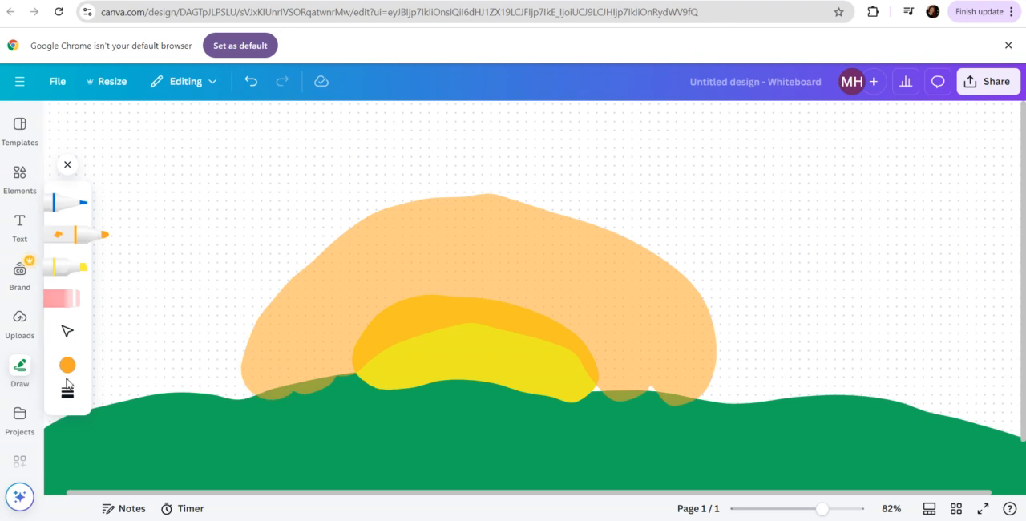
Undo the orange glow around the sun and restore it with Redo
click(251, 82)
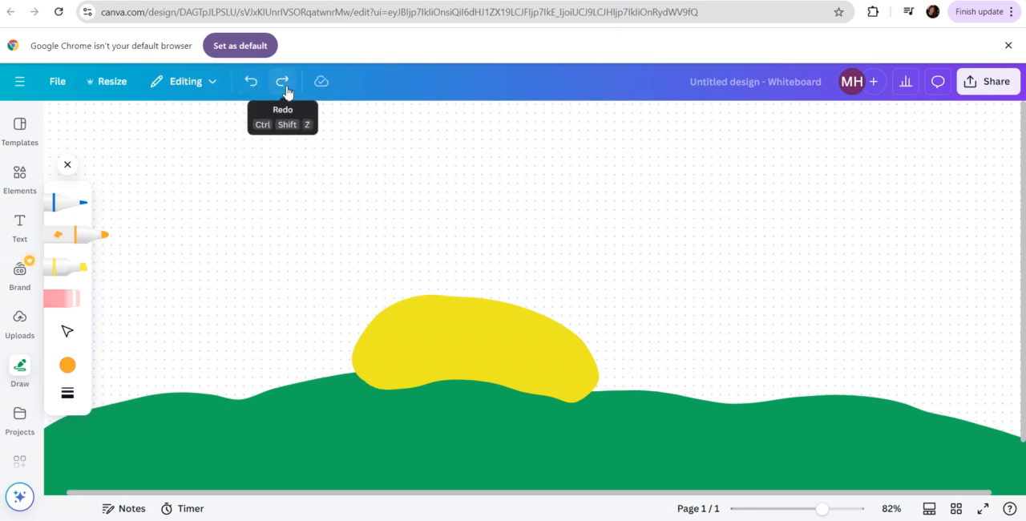
click(285, 83)
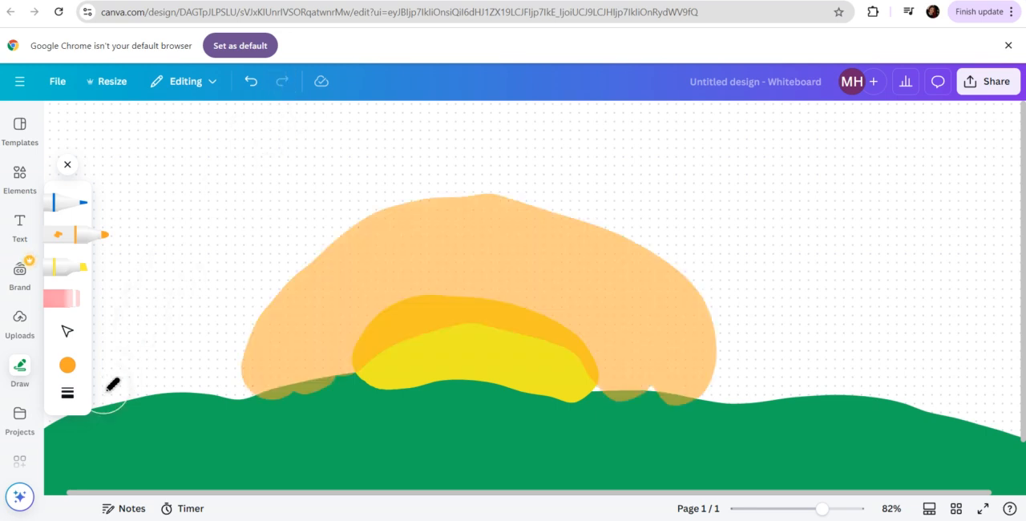
Paint a wide red arch around the orange glow with the marker at a transparency of 68
click(68, 364)
click(171, 372)
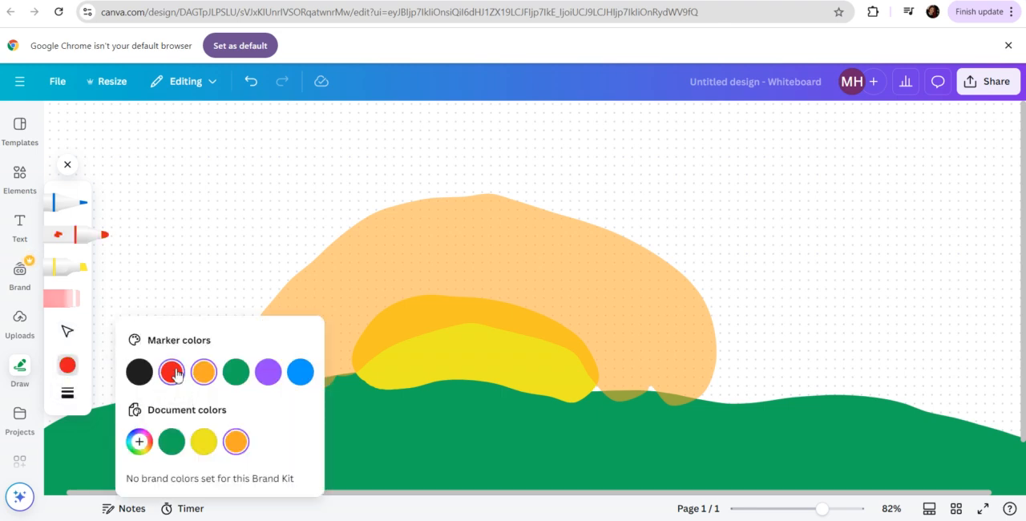
click(69, 393)
drag(199, 463, 207, 463)
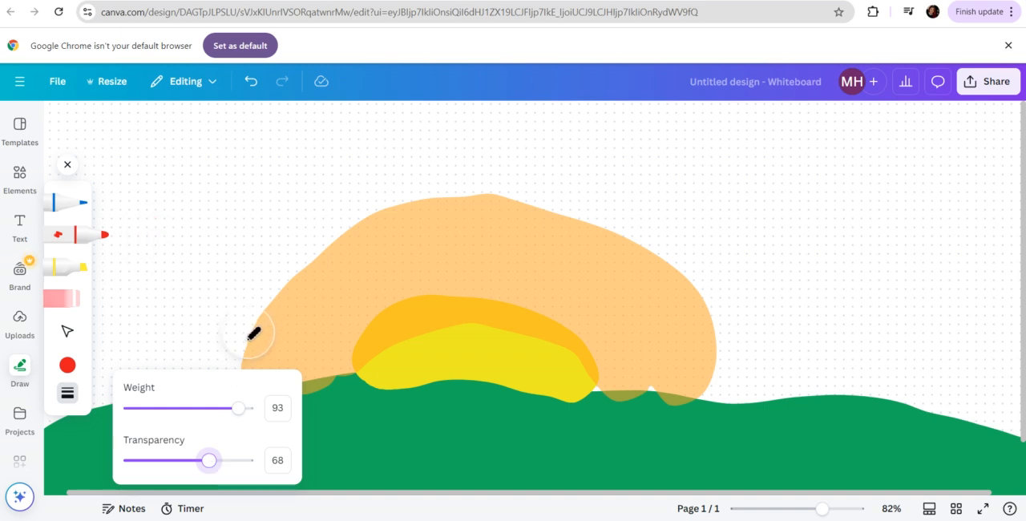
mouse_move(224, 361)
mouse_down()
mouse_move(342, 248)
mouse_move(484, 190)
mouse_move(438, 202)
mouse_move(509, 187)
mouse_move(648, 220)
mouse_move(693, 259)
mouse_move(724, 377)
mouse_move(743, 376)
mouse_move(752, 357)
mouse_move(745, 313)
mouse_move(659, 202)
mouse_move(504, 160)
mouse_move(411, 160)
mouse_move(294, 241)
mouse_move(241, 295)
mouse_move(209, 358)
mouse_move(213, 395)
mouse_move(226, 379)
mouse_move(167, 379)
mouse_move(269, 230)
mouse_move(310, 201)
mouse_move(396, 148)
mouse_move(546, 126)
mouse_move(610, 136)
mouse_move(722, 182)
mouse_move(771, 257)
mouse_move(786, 301)
mouse_move(782, 372)
mouse_move(801, 381)
mouse_move(811, 357)
mouse_move(821, 316)
mouse_up()
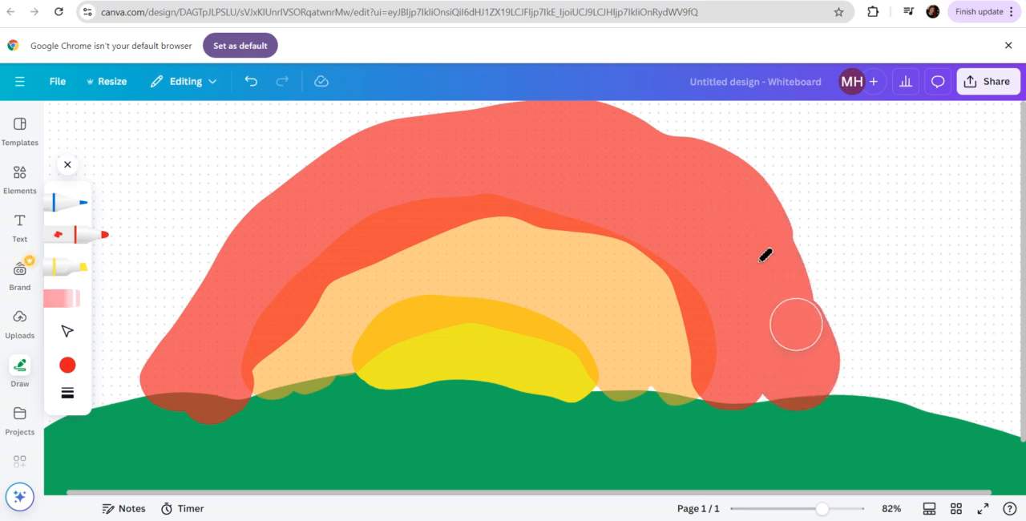
Widen the red arch with another marker stroke along its crest and down its left side to the hills
mouse_move(645, 155)
mouse_down()
mouse_move(431, 136)
mouse_move(346, 156)
mouse_move(315, 170)
mouse_move(214, 272)
mouse_move(173, 334)
mouse_move(161, 383)
mouse_up()
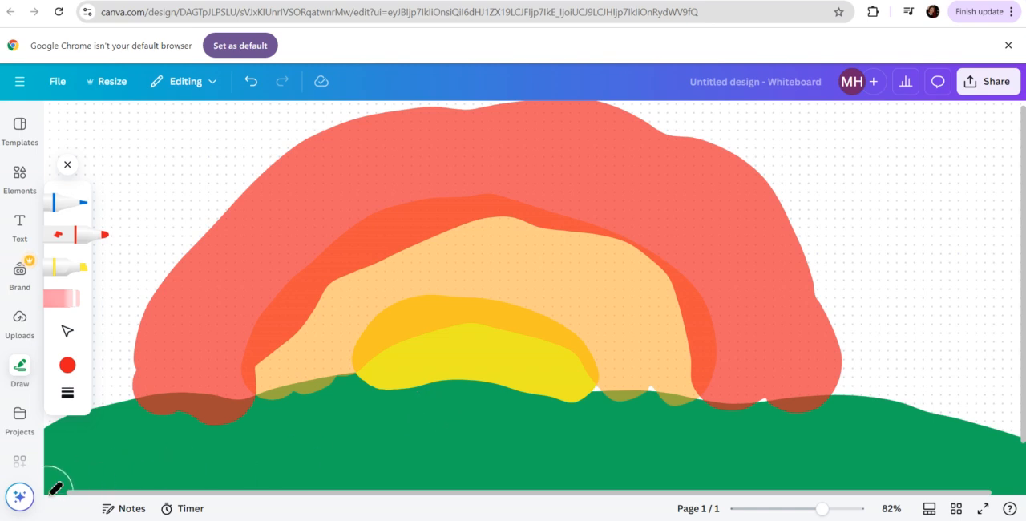
Repaint the hill crest in solid green with the marker at a transparency of 100, covering the bases of the sun and arches
click(68, 366)
click(235, 372)
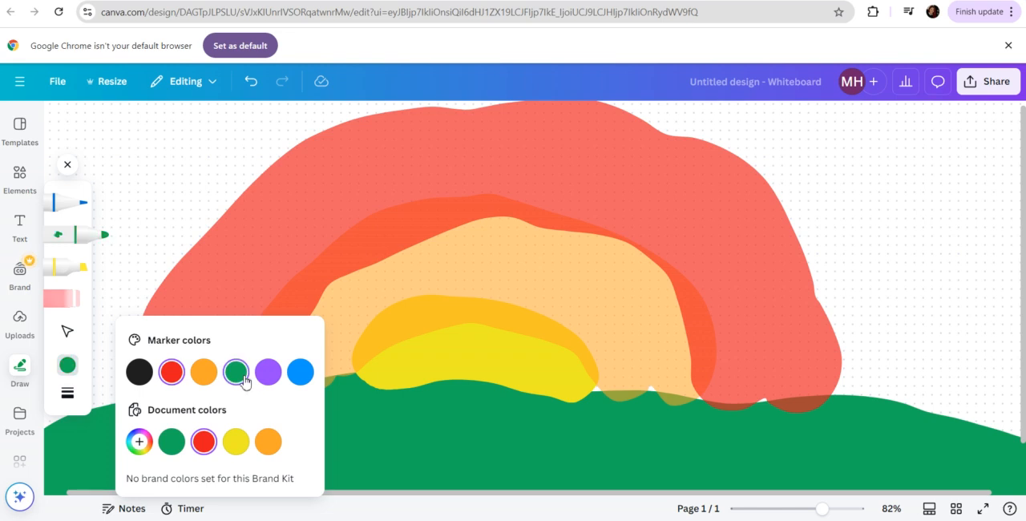
click(66, 391)
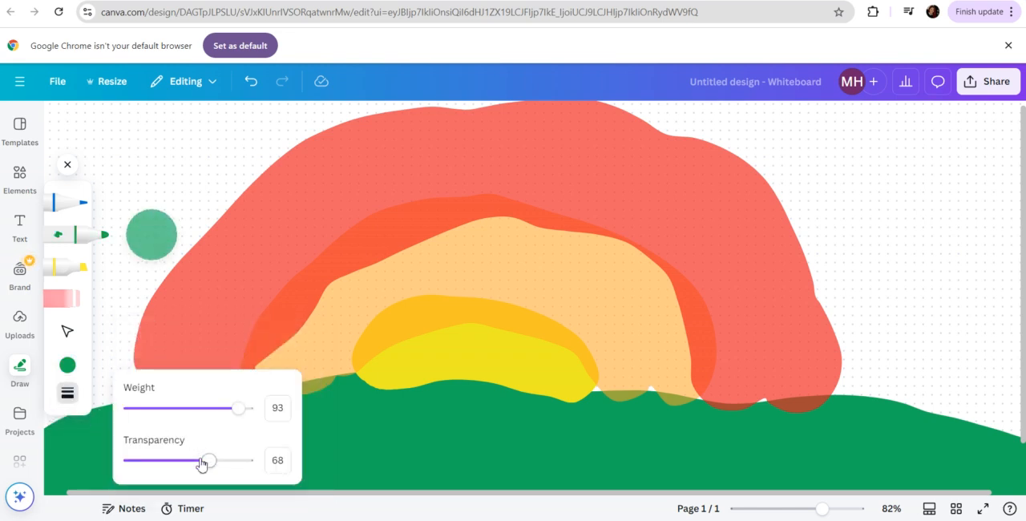
drag(211, 472, 258, 469)
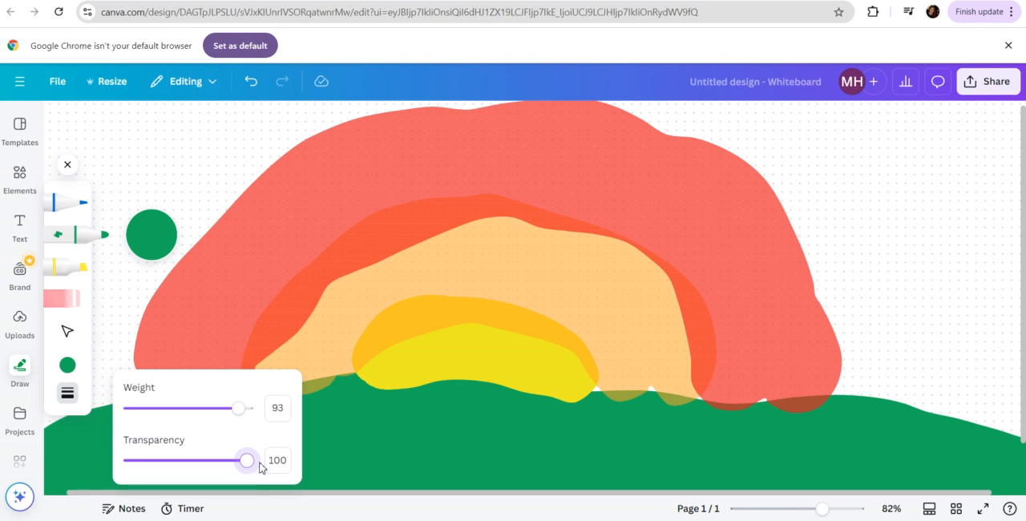
click(68, 452)
mouse_move(83, 445)
mouse_down()
mouse_move(168, 420)
mouse_move(246, 425)
mouse_move(317, 400)
mouse_move(484, 387)
mouse_move(599, 407)
mouse_move(855, 404)
mouse_move(1002, 458)
mouse_up()
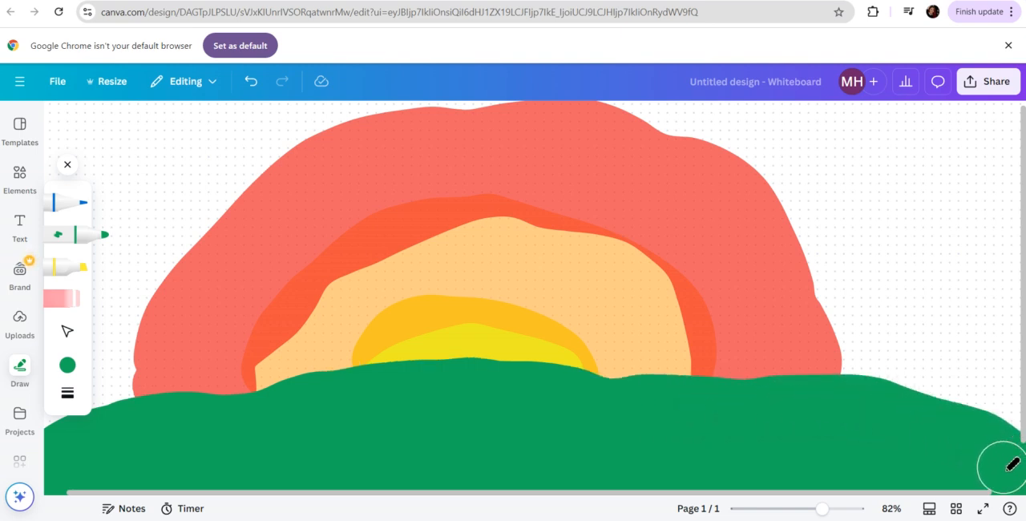
Download the finished whiteboard drawing as a PNG at size 1 (1,920 × 1,080 px)
click(986, 84)
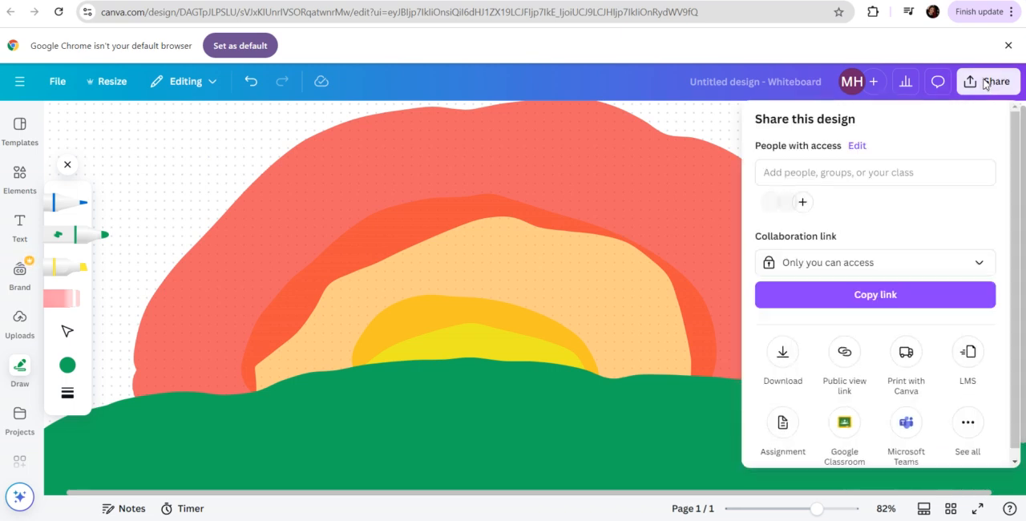
click(783, 352)
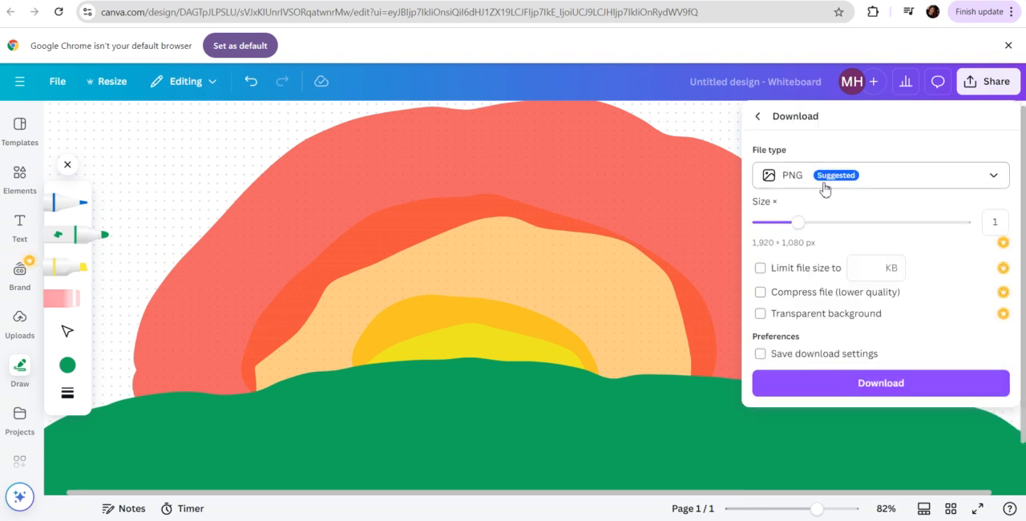
click(866, 384)
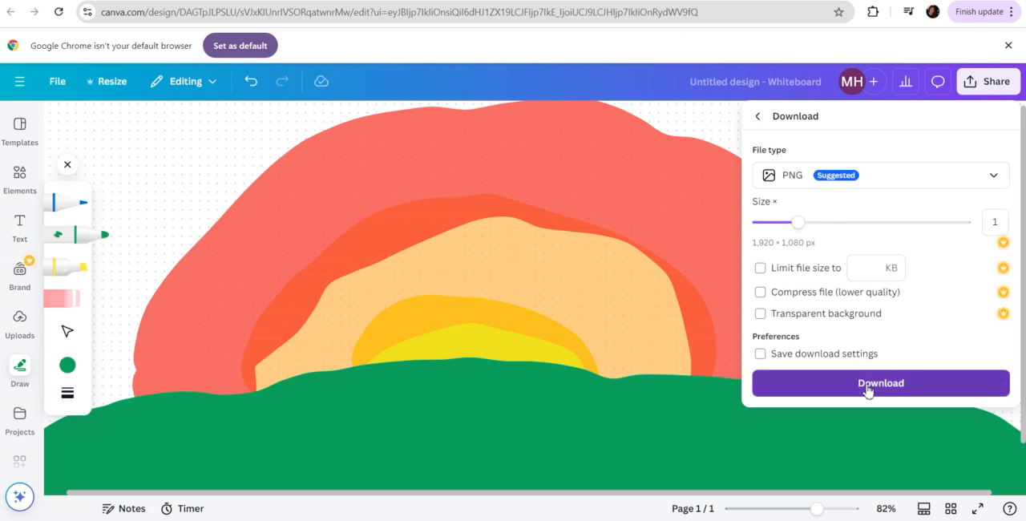